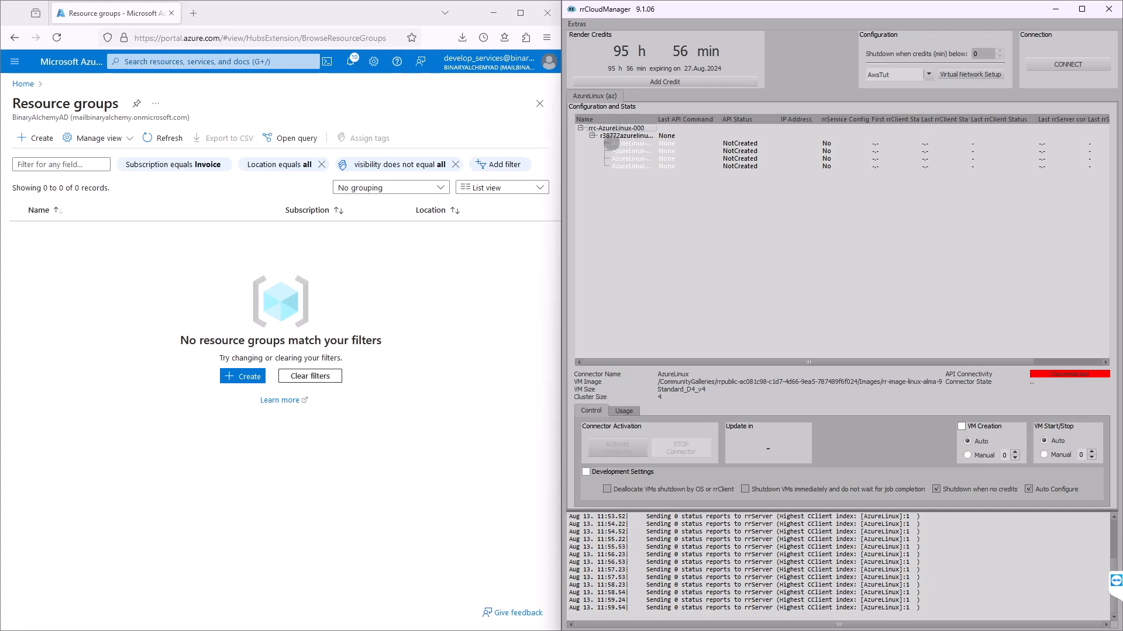
pyautogui.click(611, 144)
pyautogui.click(618, 151)
pyautogui.click(620, 158)
pyautogui.click(621, 166)
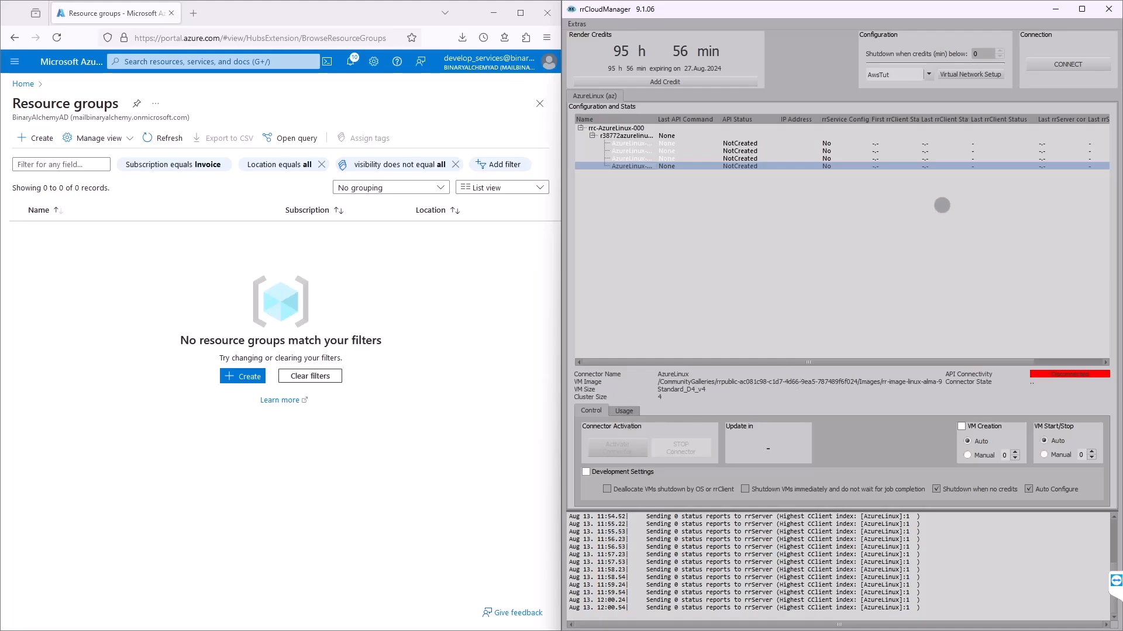
# Select the AzureTut configuration and open its virtual network setup
pyautogui.click(927, 74)
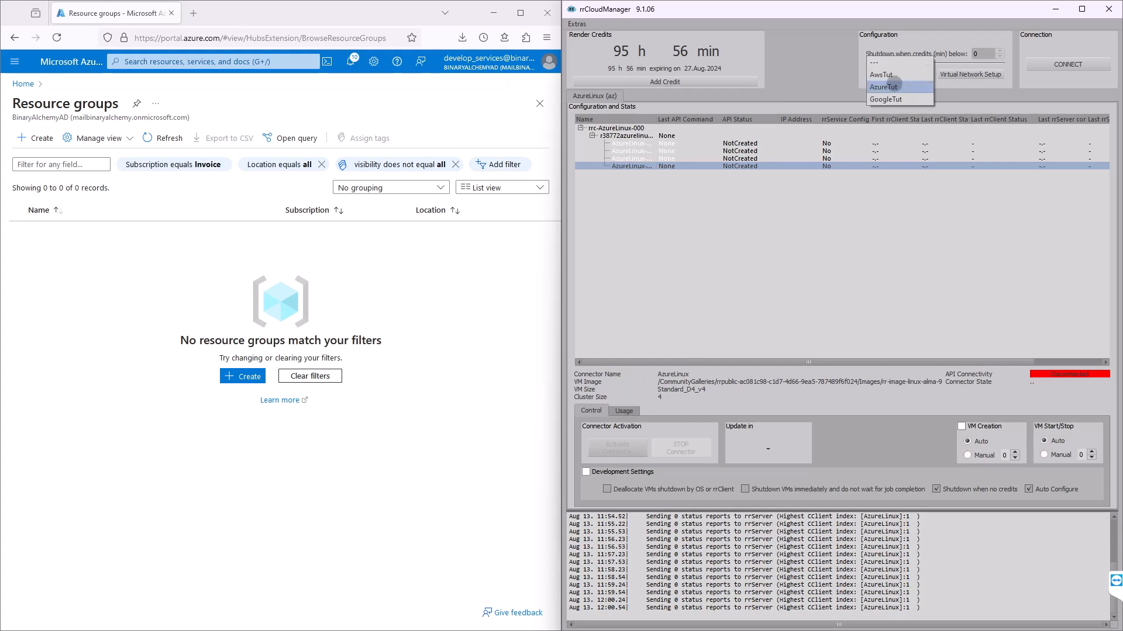
pyautogui.click(894, 86)
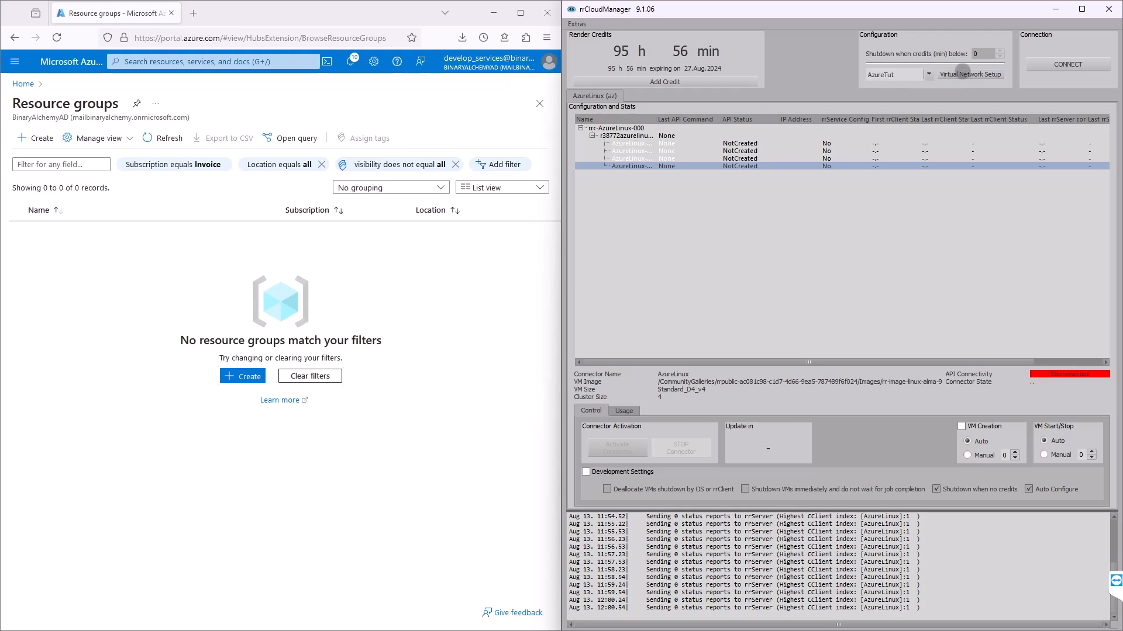
pyautogui.click(962, 73)
pyautogui.moveTo(875, 103); pyautogui.dragTo(882, 76)
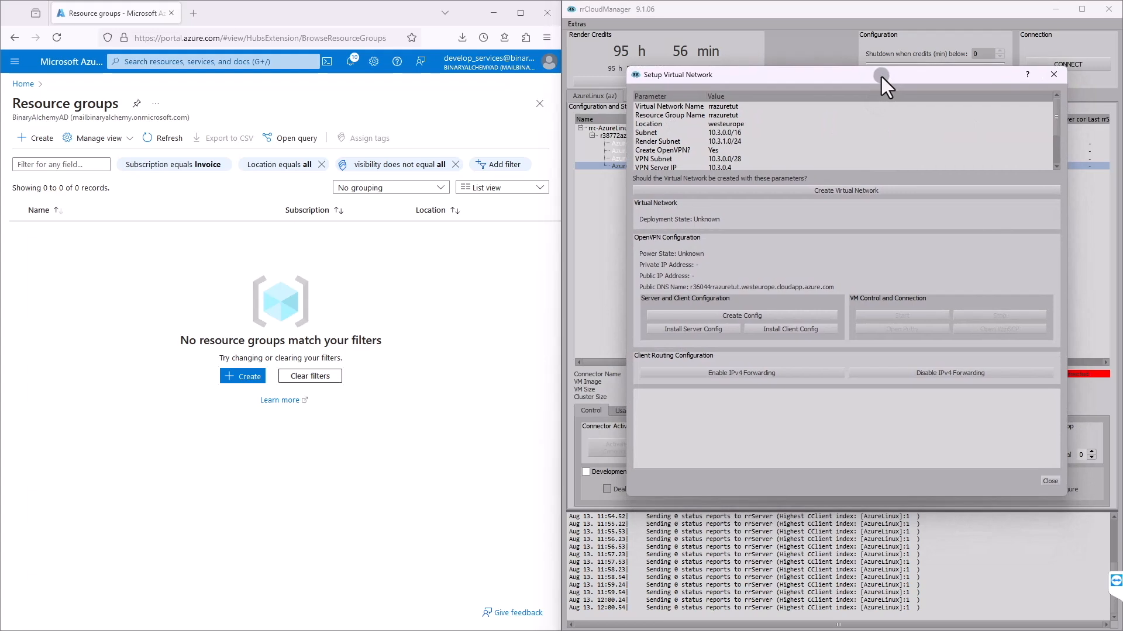
# Review the network and VPN parameters for rrazuretut and create the virtual network from them
pyautogui.scroll(-2, 736, 115)
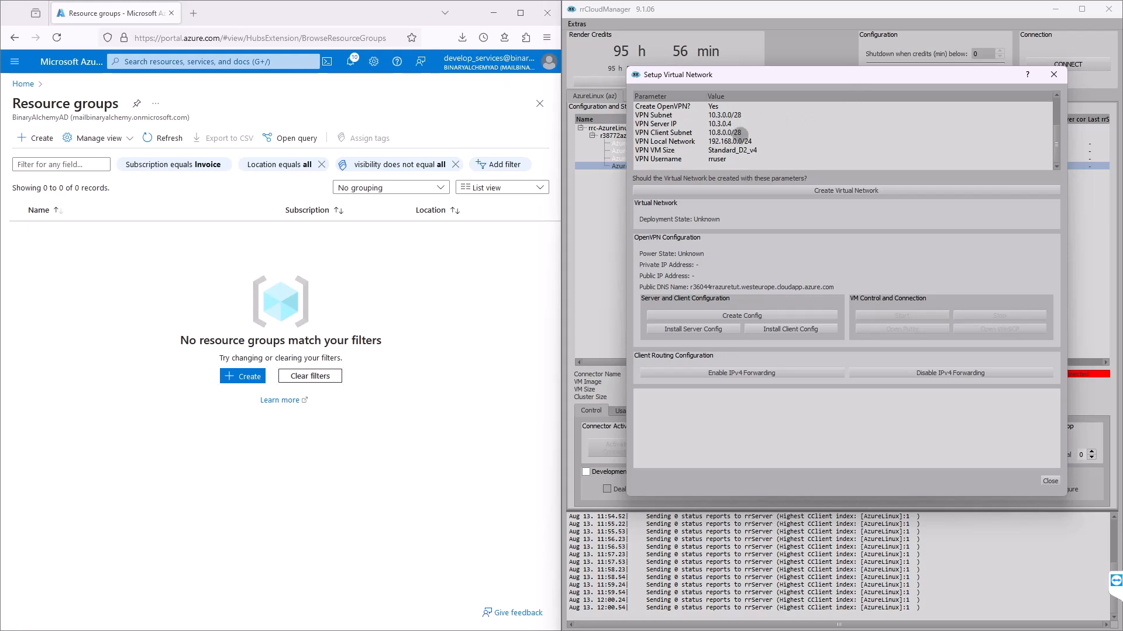
pyautogui.scroll(2, 740, 134)
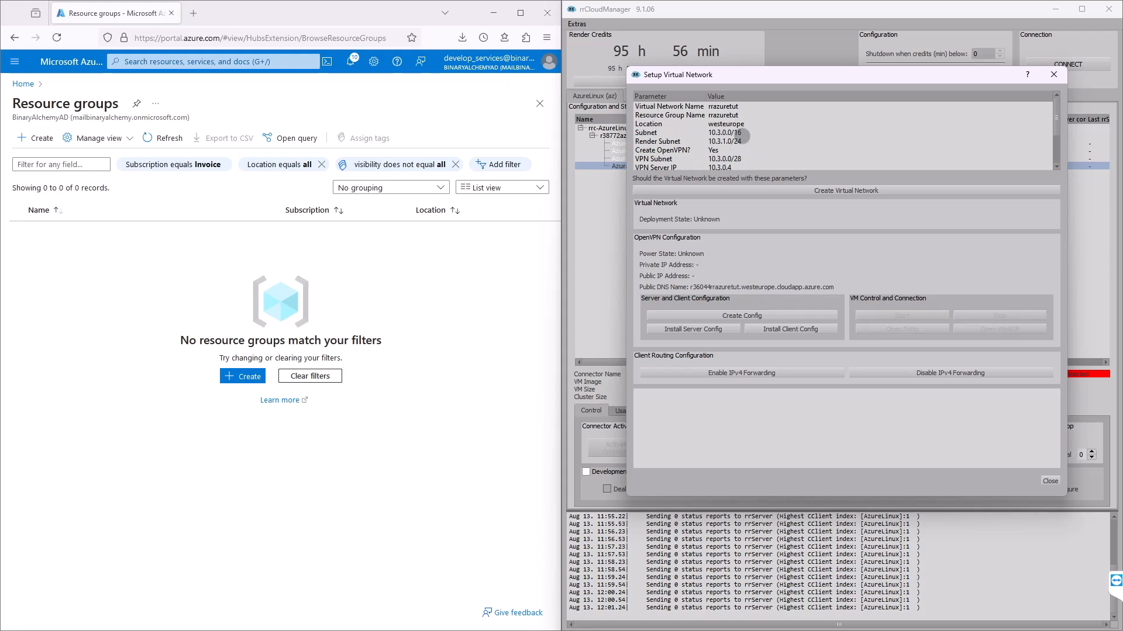
pyautogui.scroll(-2, 742, 135)
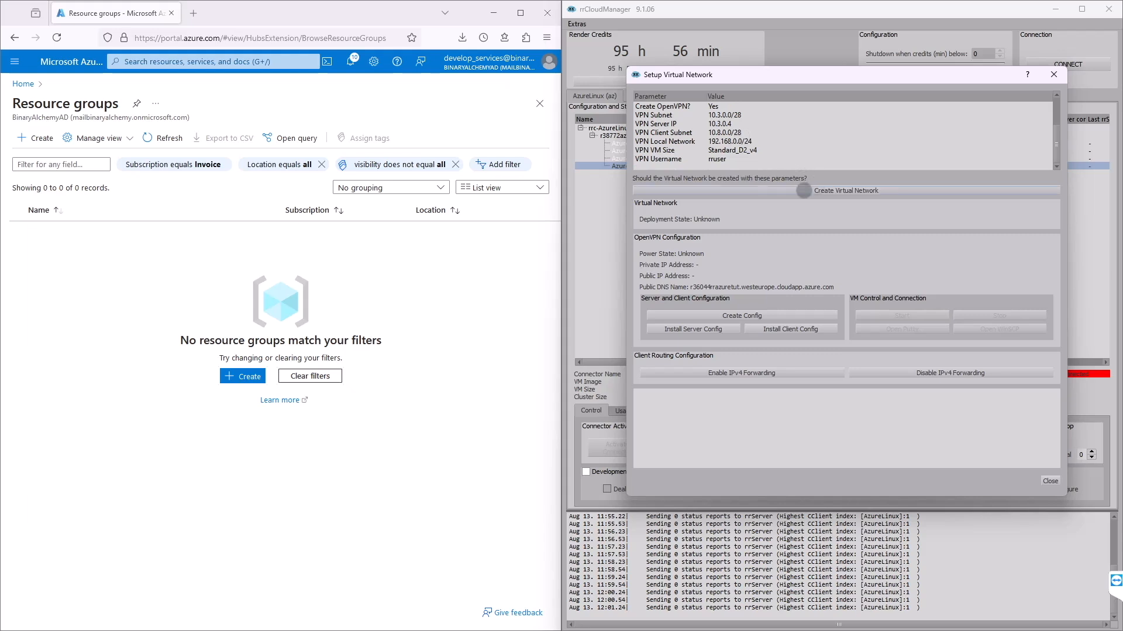
pyautogui.click(803, 191)
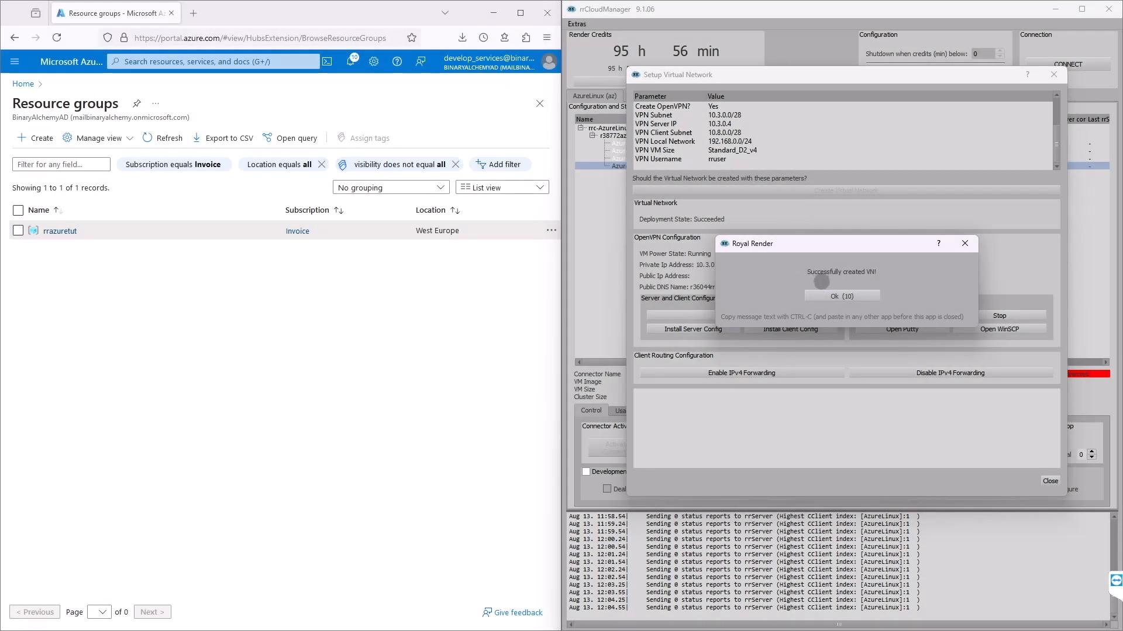
pyautogui.click(822, 296)
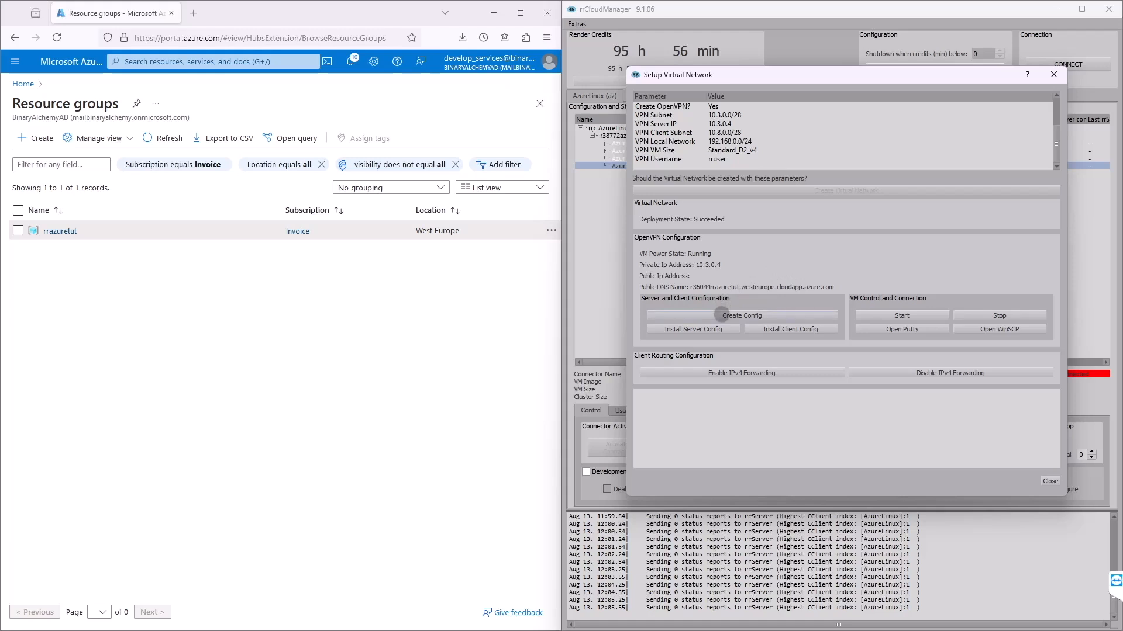
# Generate the OpenVPN key, certificate and server config with country DE and common name azuretut
pyautogui.click(721, 315)
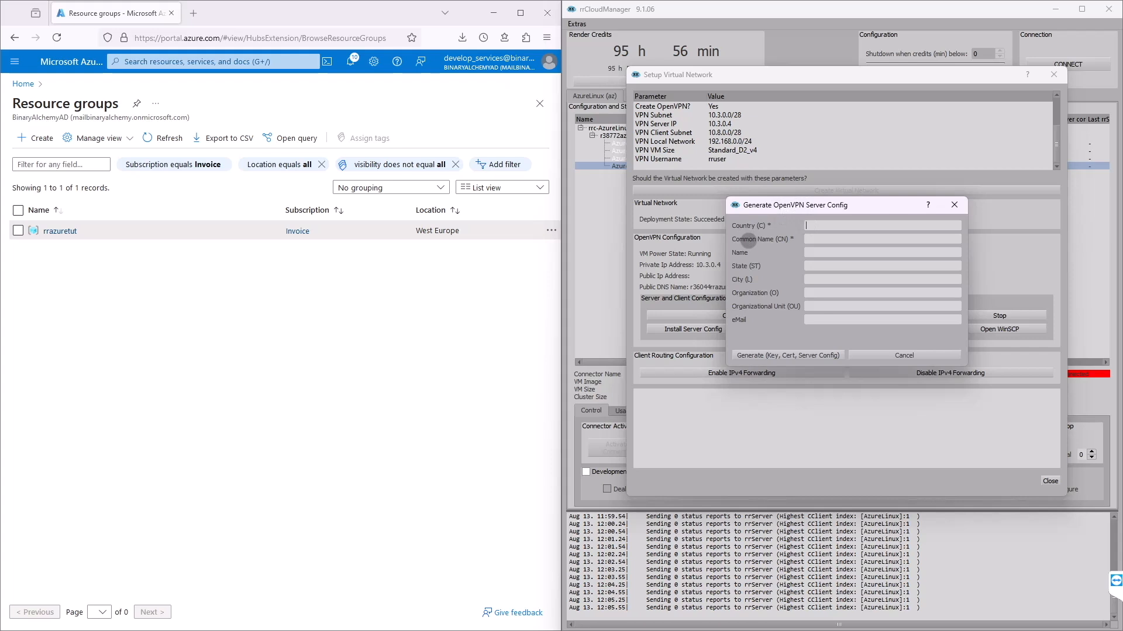
pyautogui.click(809, 224)
pyautogui.write('DE')
pyautogui.click(835, 238)
pyautogui.write('azuretut')
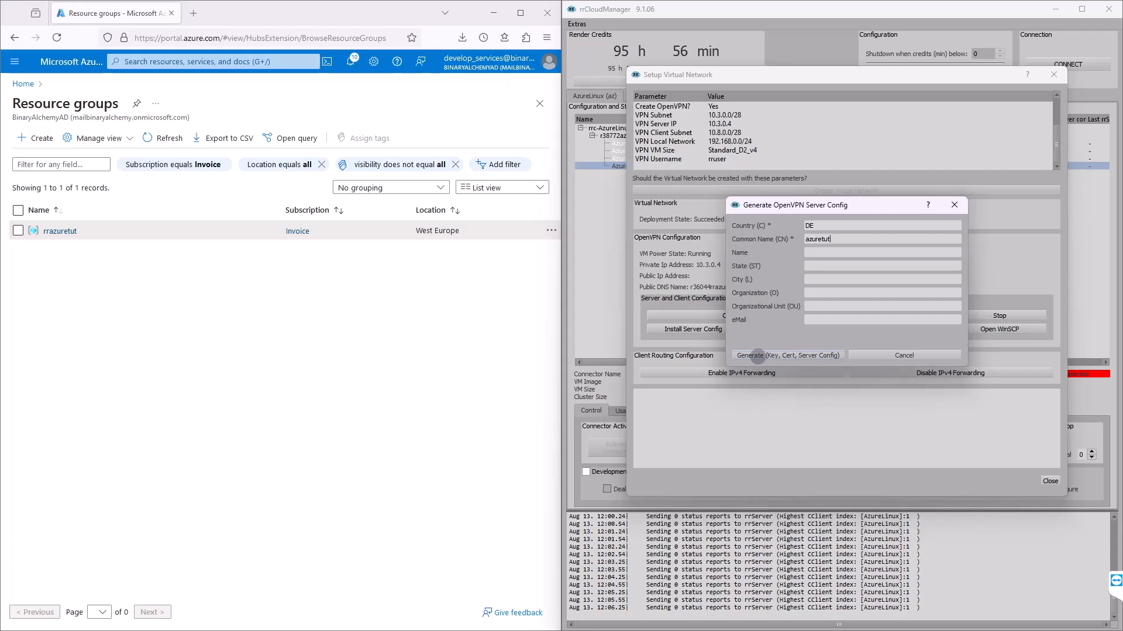
pyautogui.click(757, 355)
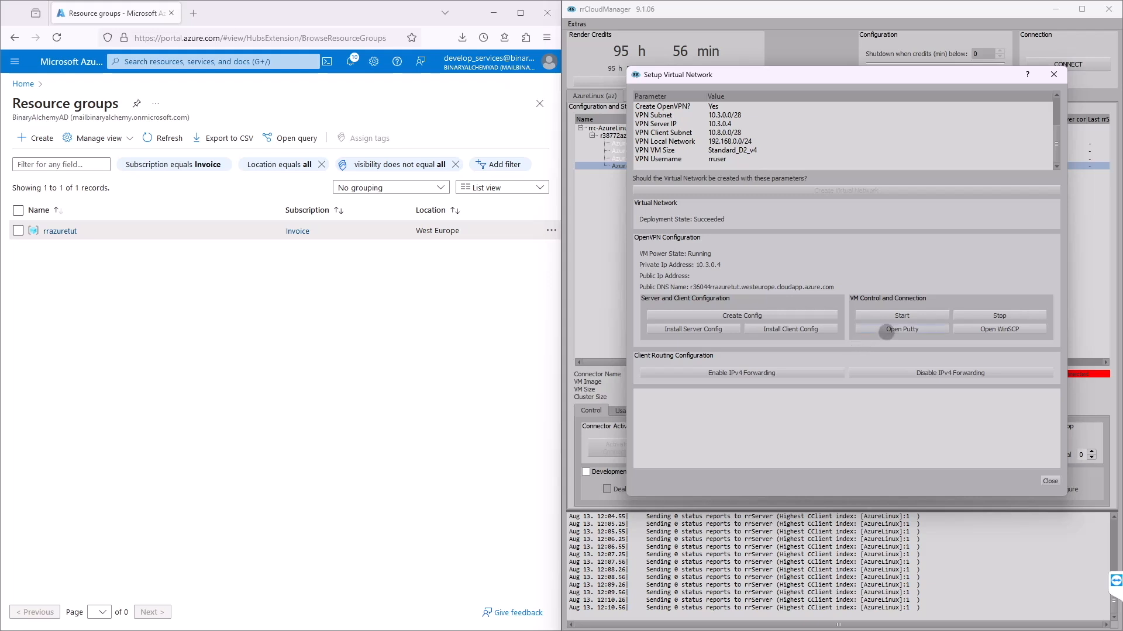
# Accept the VPN server's host key in a PuTTY session and close the session
pyautogui.click(885, 330)
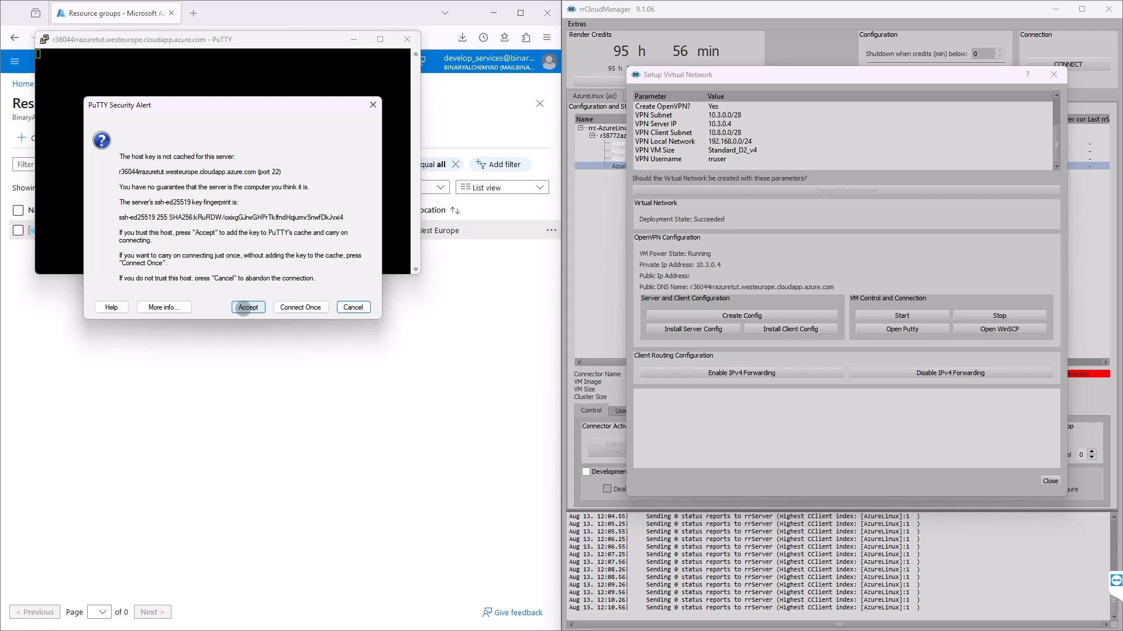
pyautogui.click(244, 308)
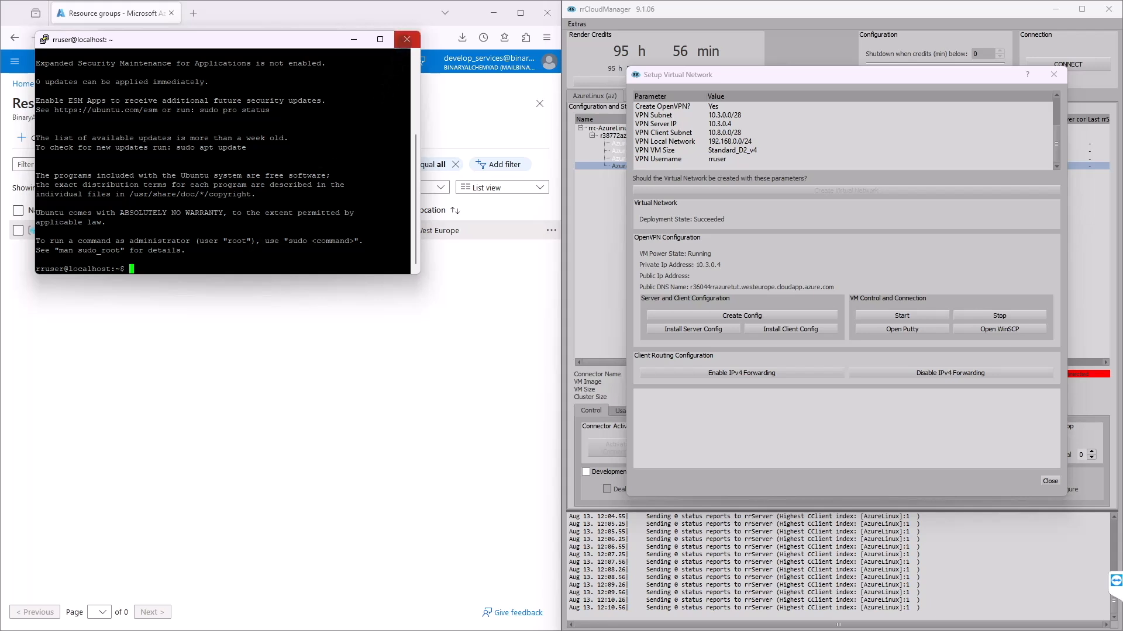
pyautogui.click(406, 39)
pyautogui.click(591, 361)
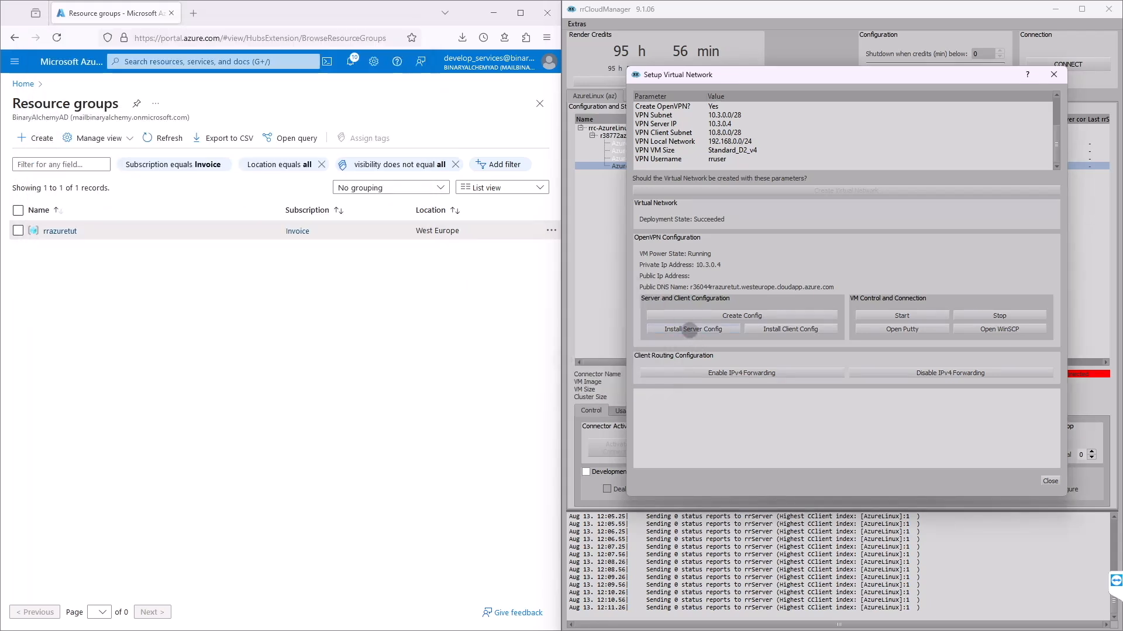
# Install the OpenVPN server config and enable IPv4 forwarding by allowing the registry change
pyautogui.click(690, 329)
pyautogui.click(713, 376)
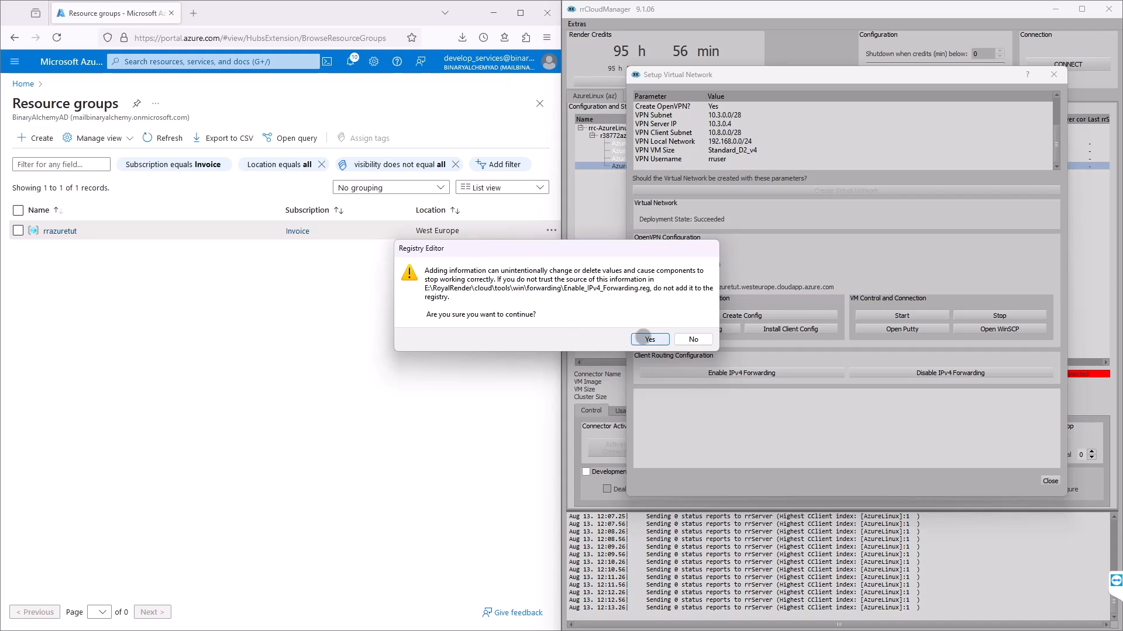
pyautogui.click(645, 339)
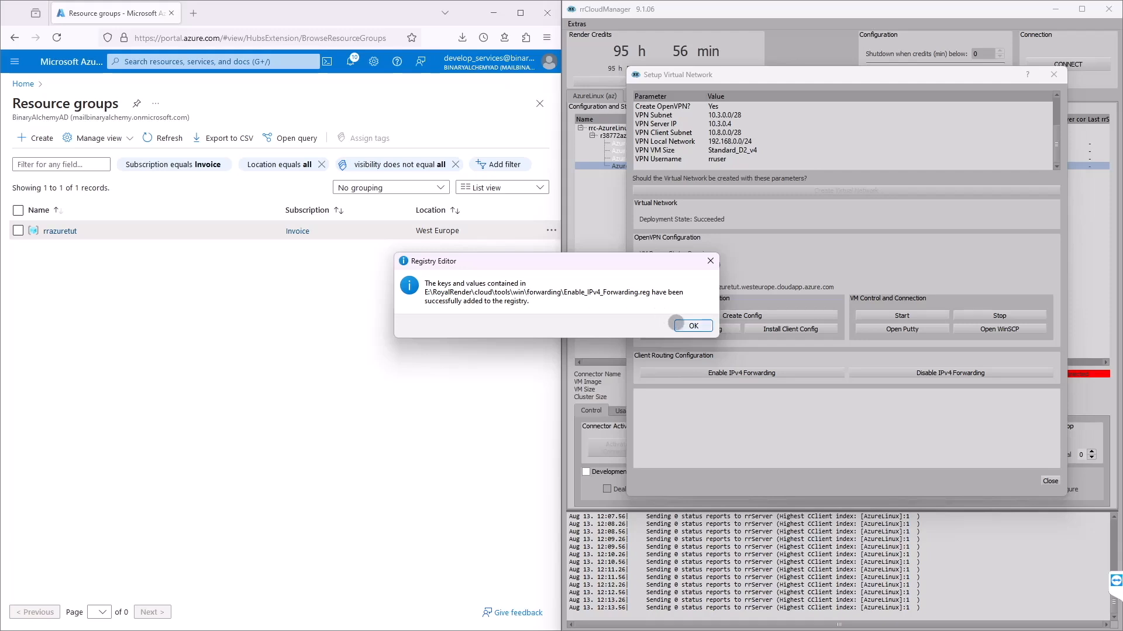
pyautogui.click(693, 325)
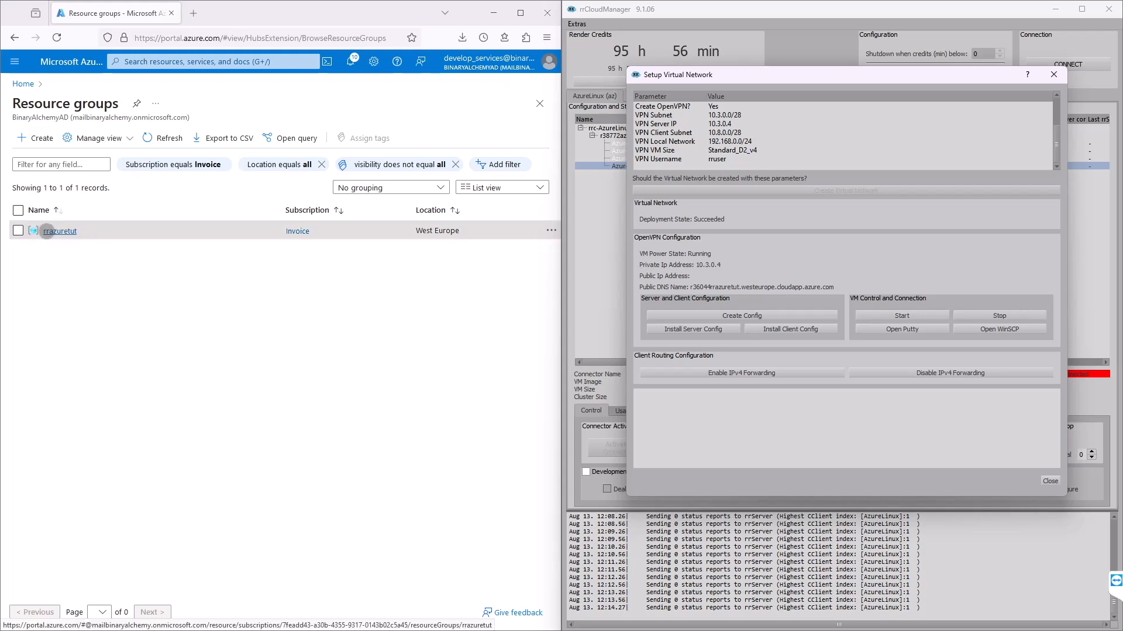
# In the Azure portal, fill in the deletion form for resource group rrazuretut with force delete applied and its name as confirmation
pyautogui.click(58, 231)
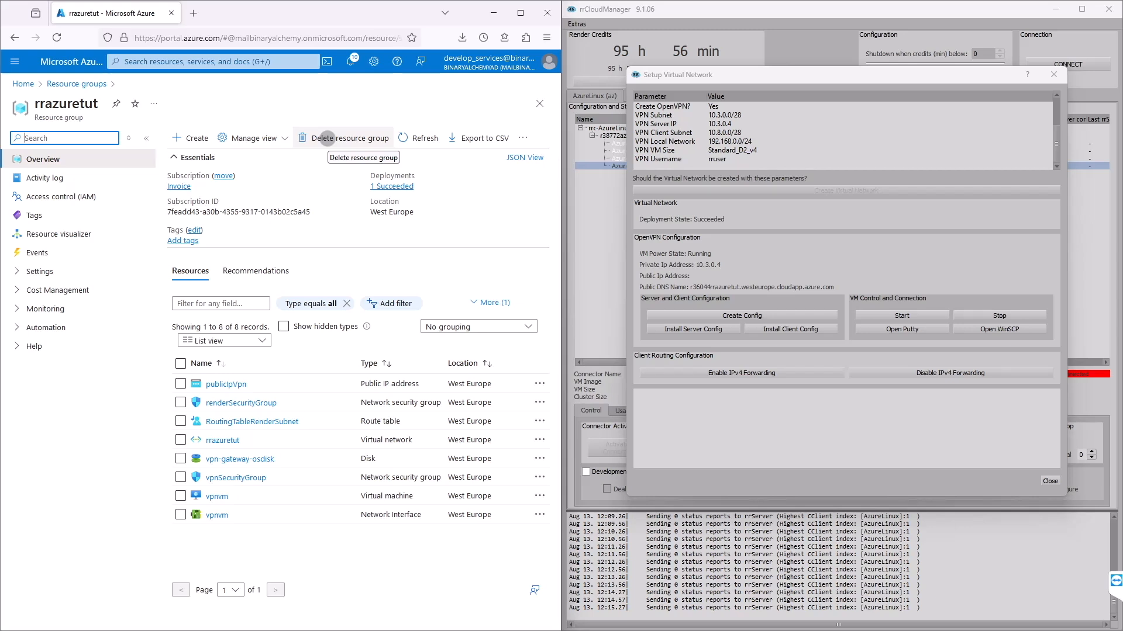
pyautogui.click(325, 138)
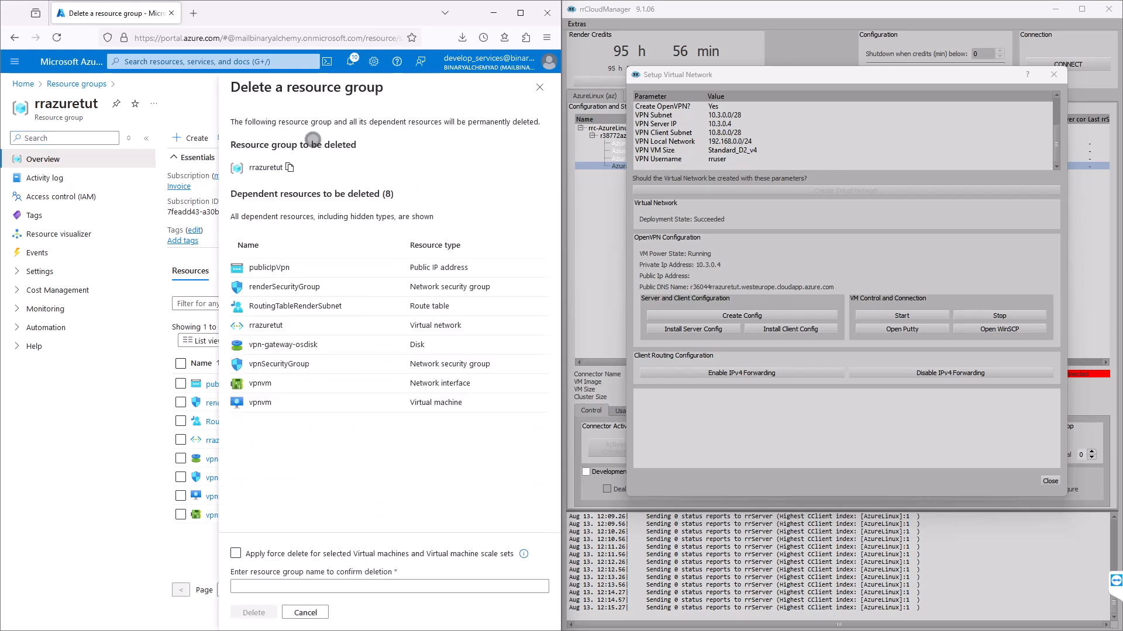
pyautogui.click(235, 553)
pyautogui.click(250, 585)
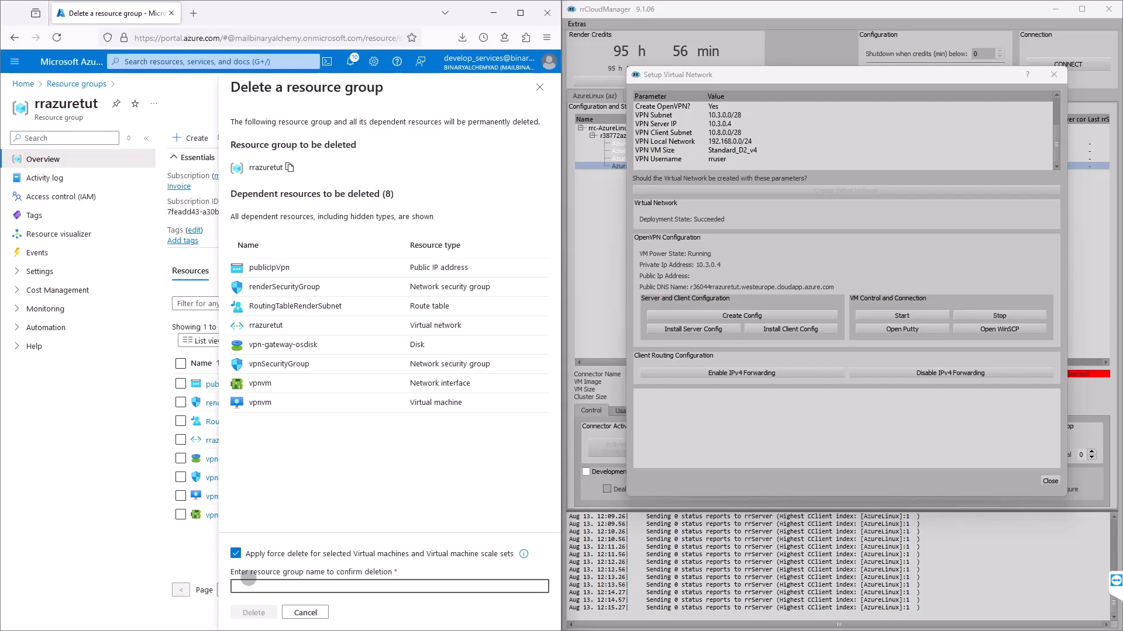
pyautogui.write('rrazuretu')
pyautogui.write('r')
pyautogui.write('t')
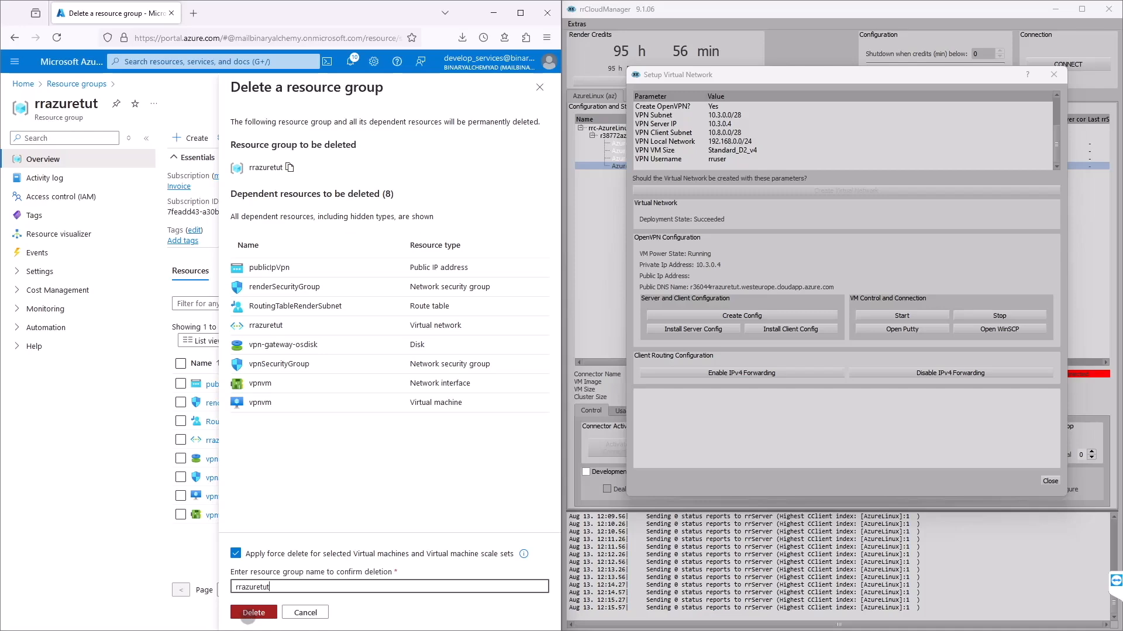
pyautogui.click(250, 614)
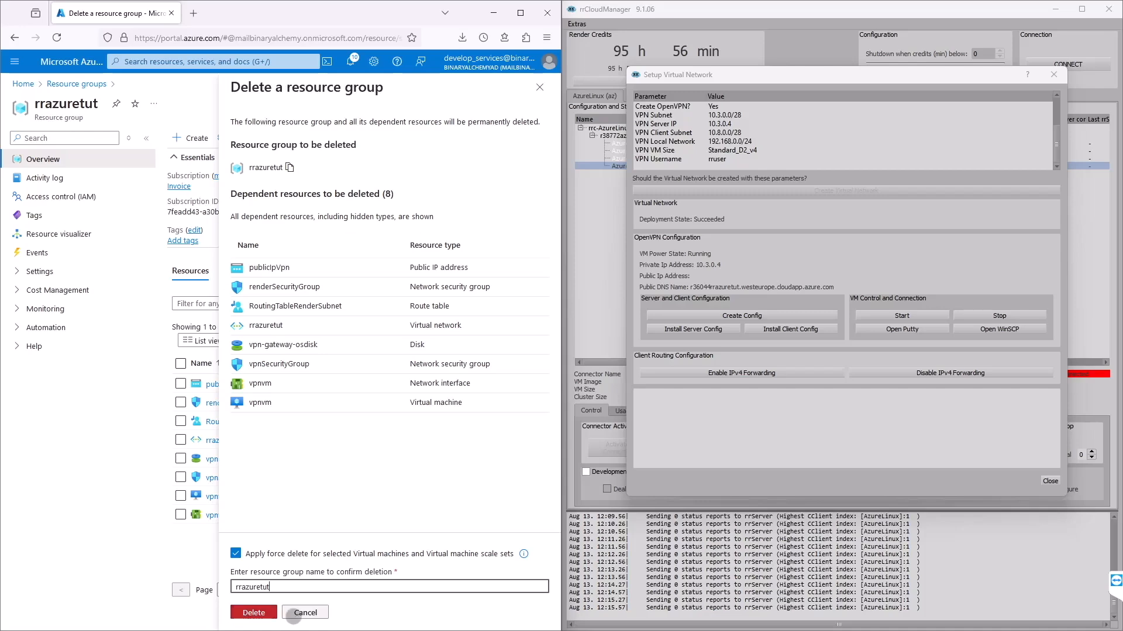